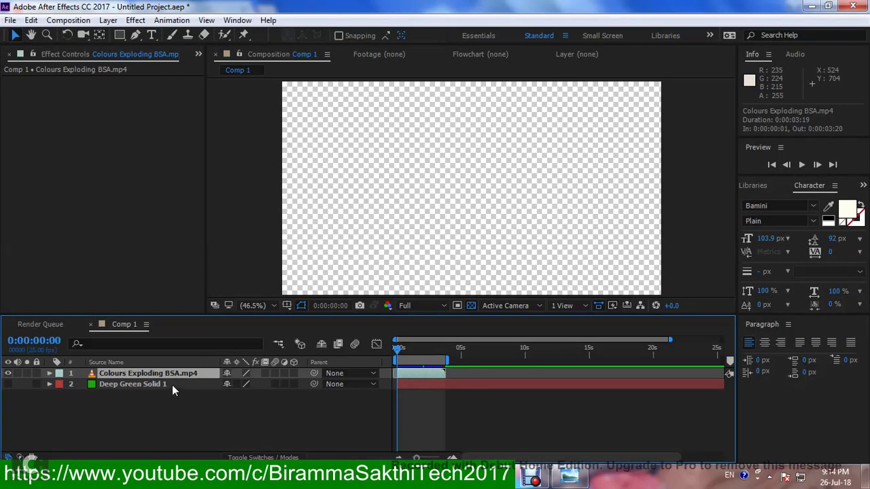
Start a new empty After Effects project and discard the unsaved demo composition
left_click(10, 20)
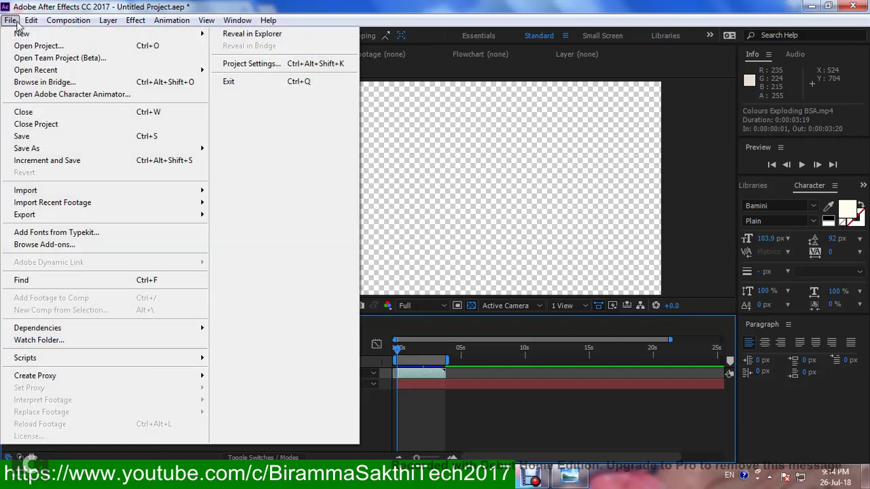
mouse_move(30, 20)
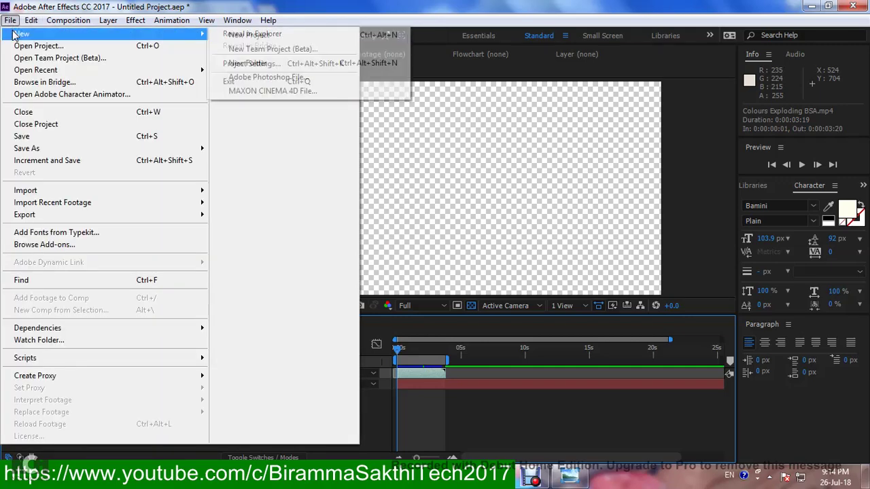
left_click(126, 26)
left_click(10, 19)
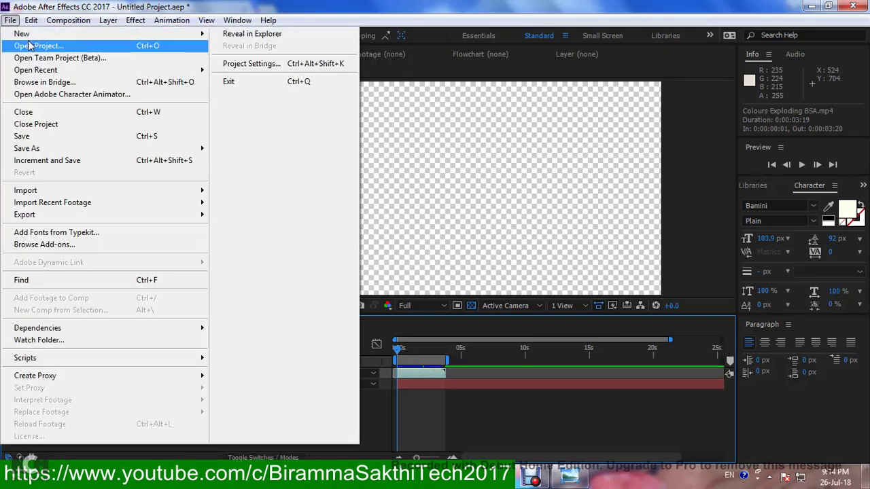
mouse_move(42, 34)
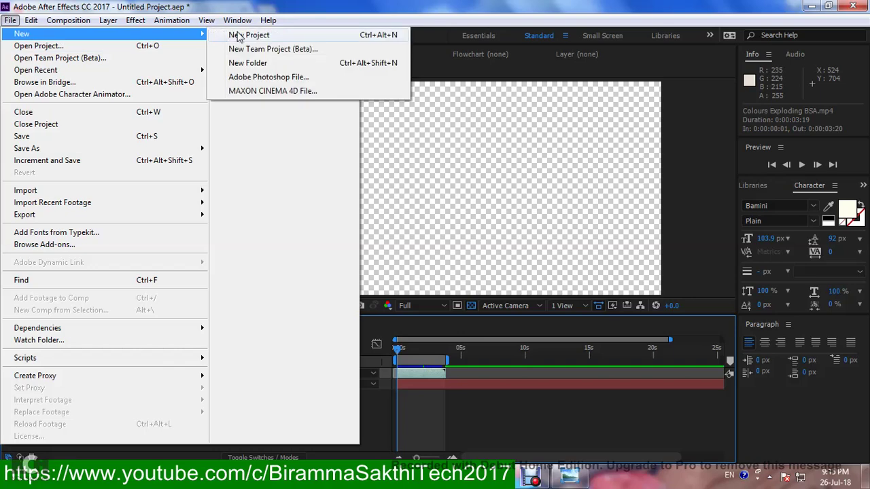
left_click(239, 35)
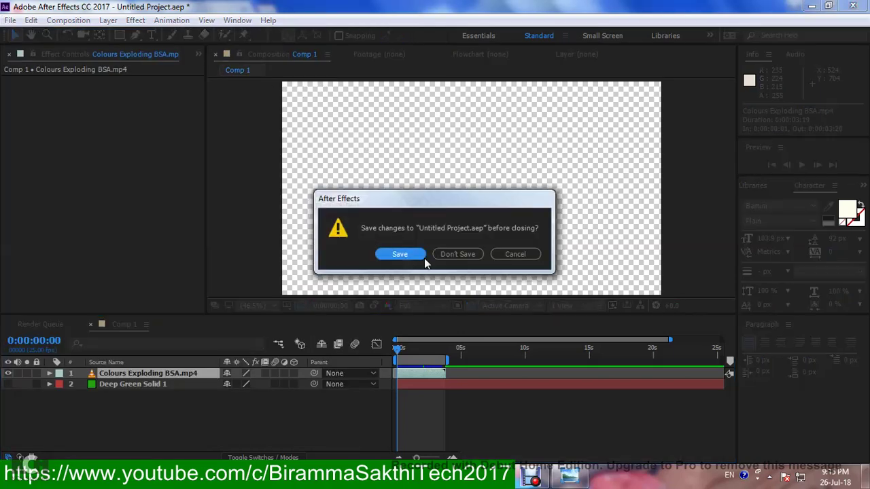
left_click(470, 254)
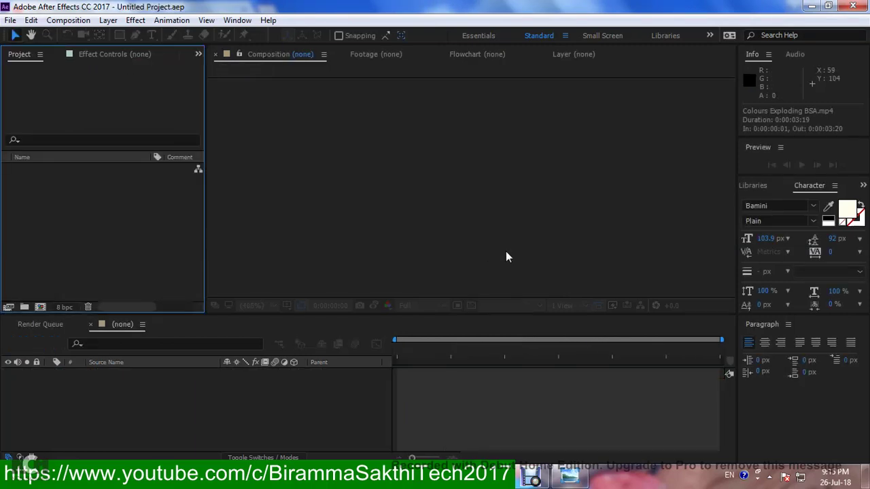
Create Comp 1 at 1280×720, 25 fps, 30 s on black, then drag in the Colours Exploding BSA clip
left_click(274, 422)
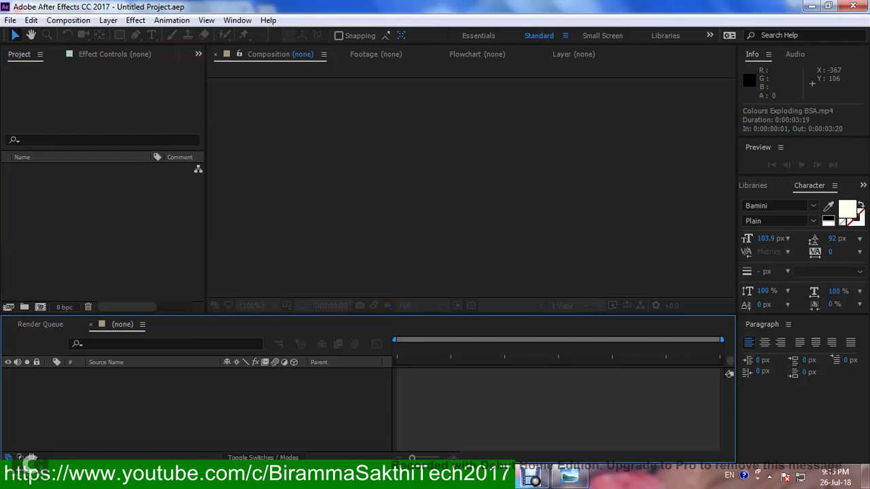
key("ctrl+n")
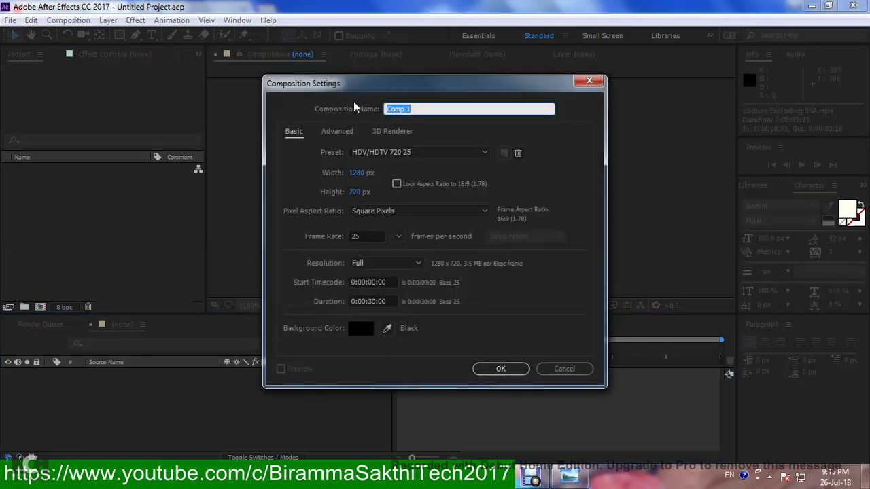
left_click(507, 371)
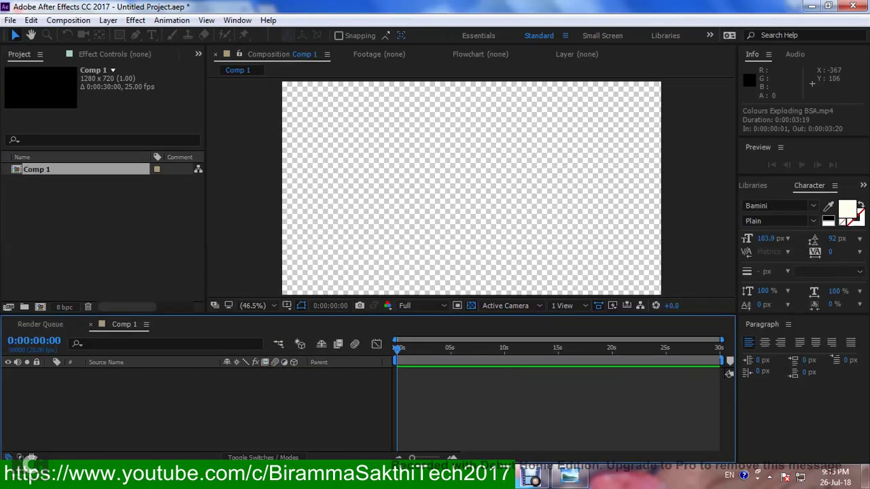
left_click(472, 306)
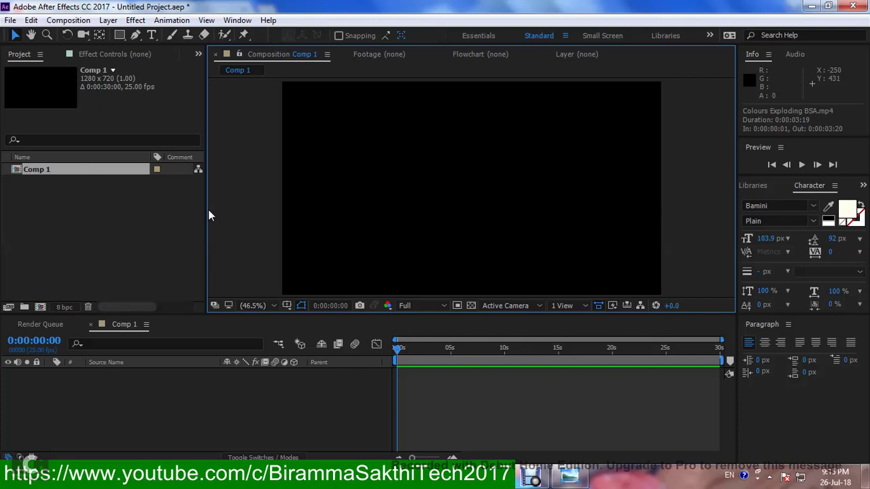
left_click(33, 476)
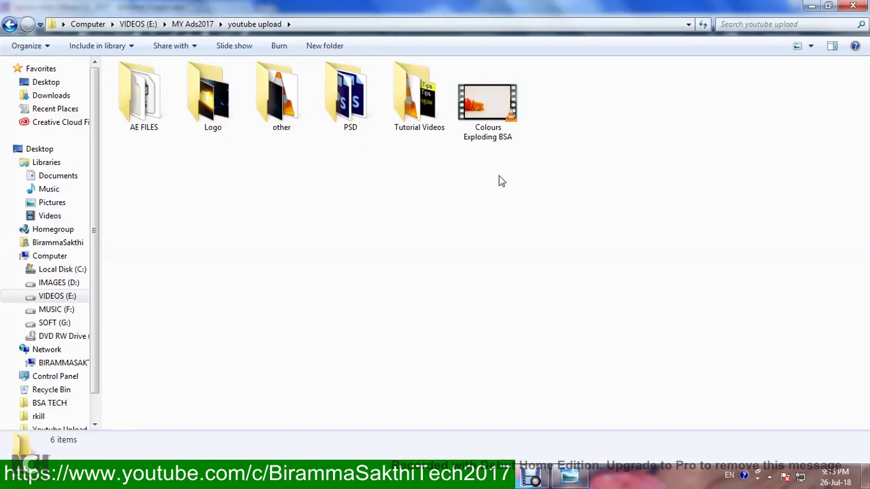
mouse_move(494, 129)
left_mouse_down()
mouse_move(273, 439)
mouse_move(204, 484)
mouse_move(152, 264)
left_mouse_up()
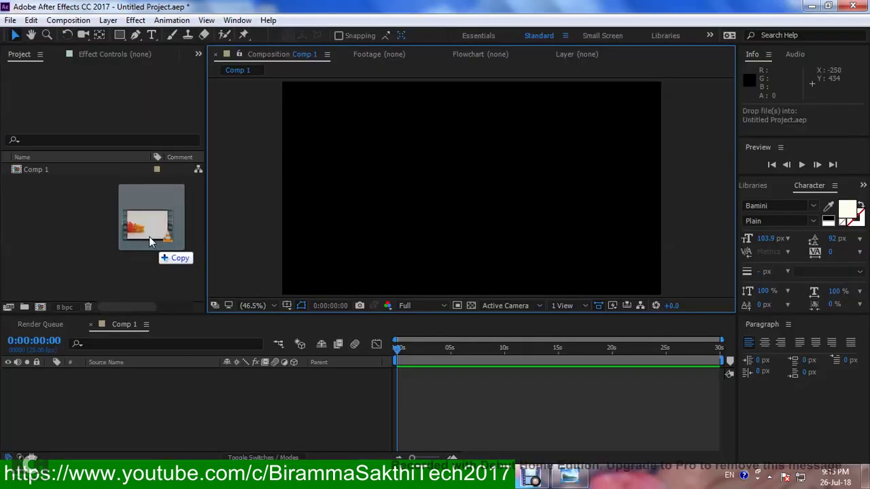
Import Colours Exploding BSA.mp4, add it as a layer in Comp 1, and view frame 0:00:01:15
left_click_drag(153, 258, 148, 236)
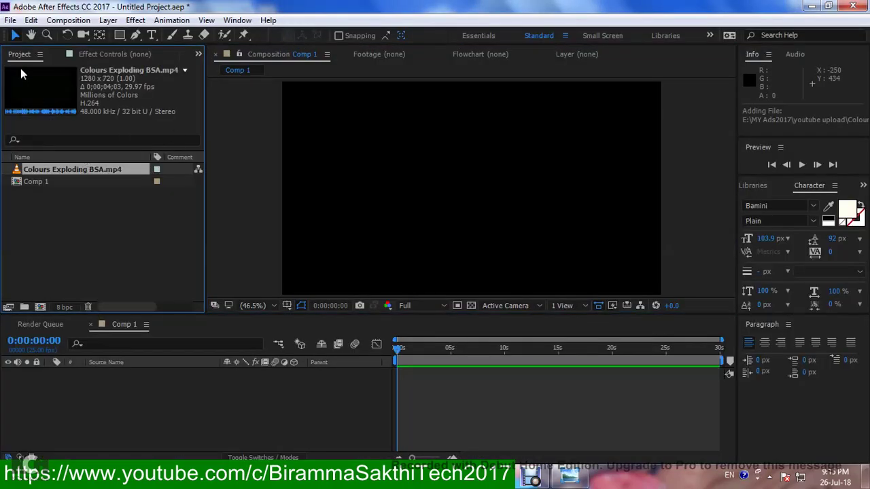
left_click(244, 21)
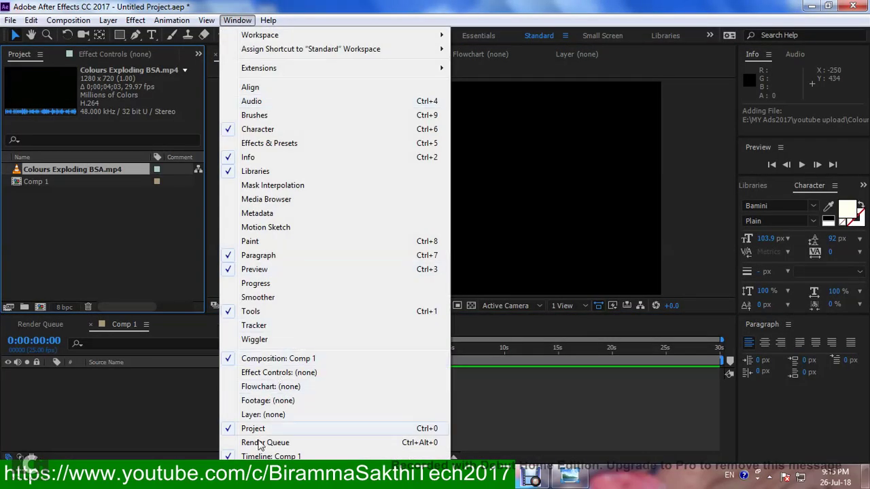
left_click(135, 254)
left_click(93, 171)
left_click_drag(102, 169, 135, 372)
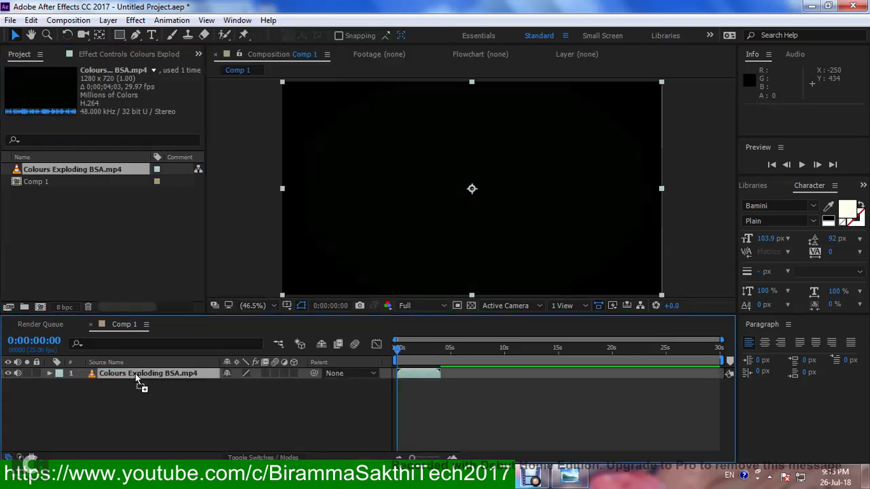
left_click(414, 359)
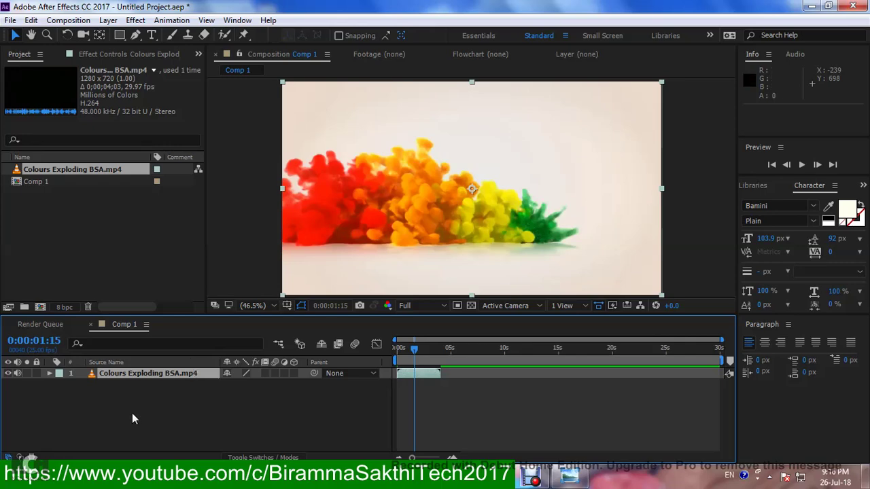
Add a 1280×720 solid in colour 0E8902, Deep Green Solid 1, beneath the footage layer
key("ctrl+y")
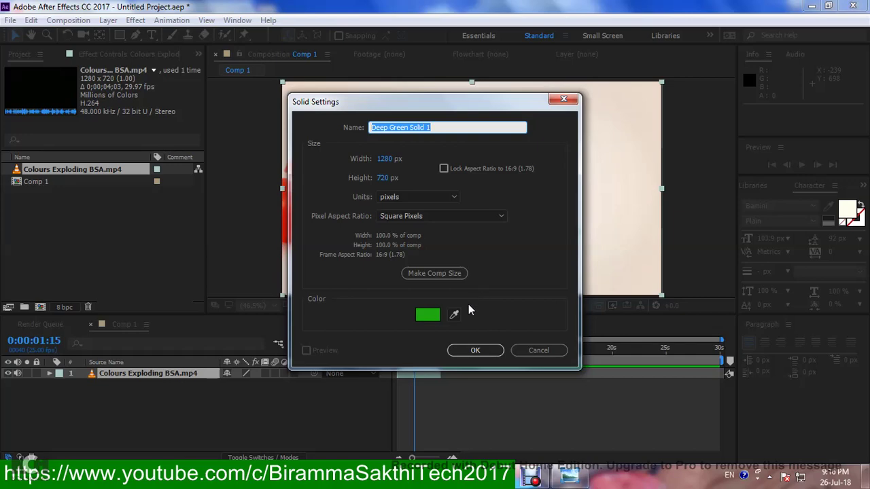
left_click(427, 316)
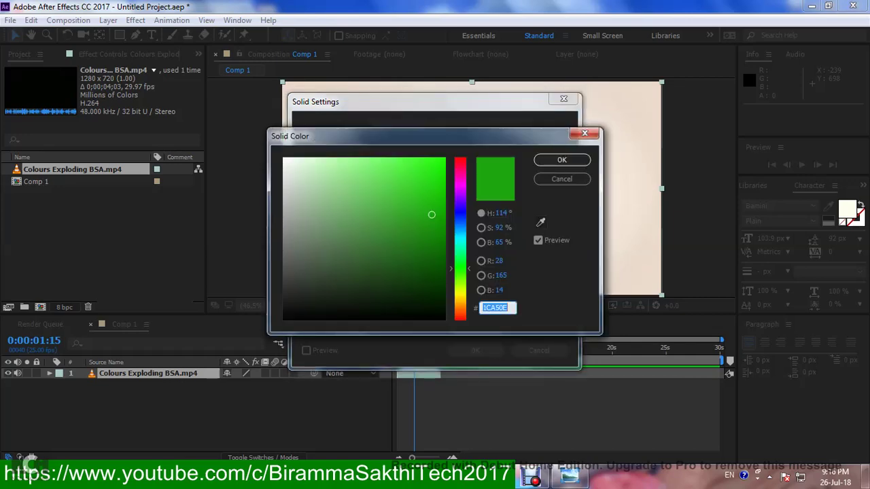
type("0E8902")
left_click(552, 163)
left_click(476, 350)
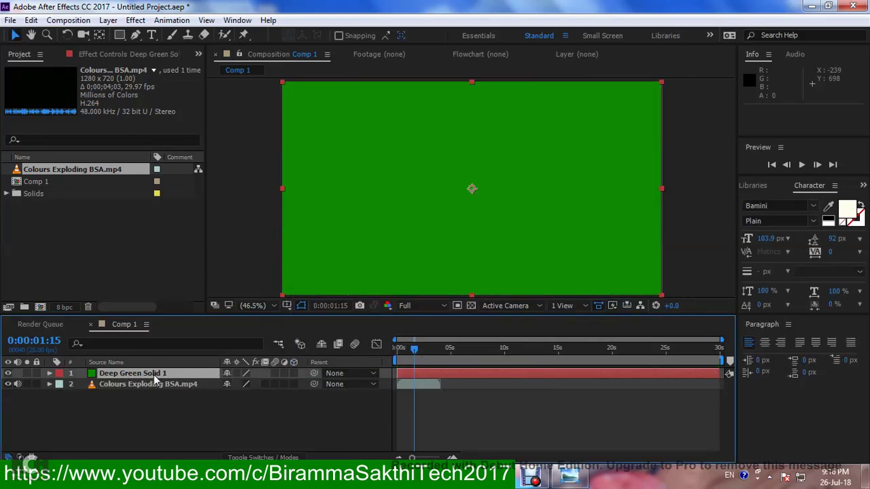
left_click(158, 374)
left_click_drag(155, 385, 155, 398)
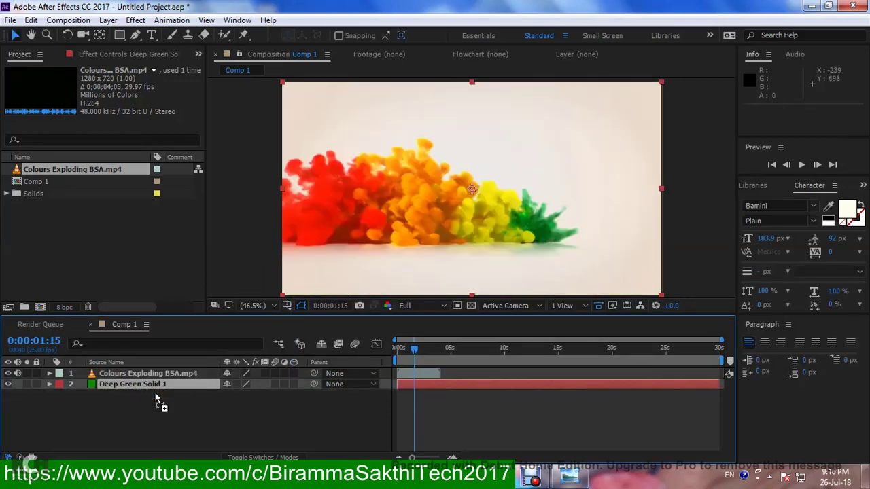
Hide Deep Green Solid 1 and mute the audio of the Colours Exploding BSA.mp4 layer
left_click(8, 385)
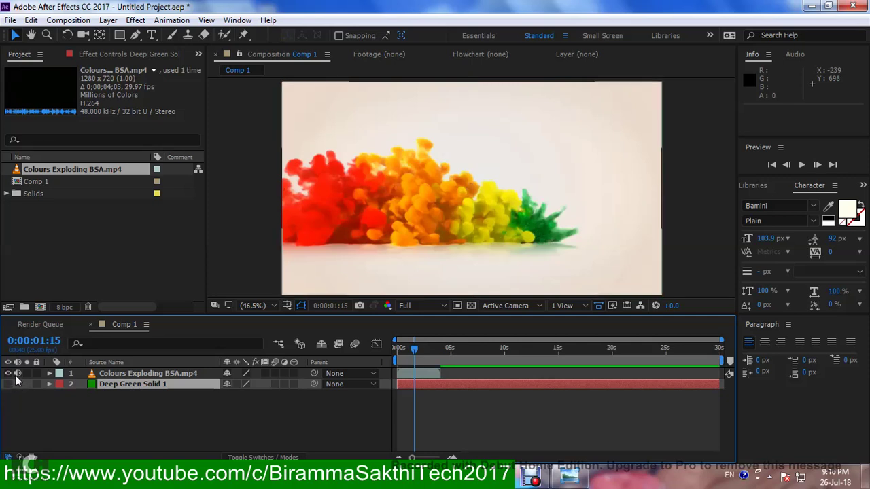
left_click(133, 374)
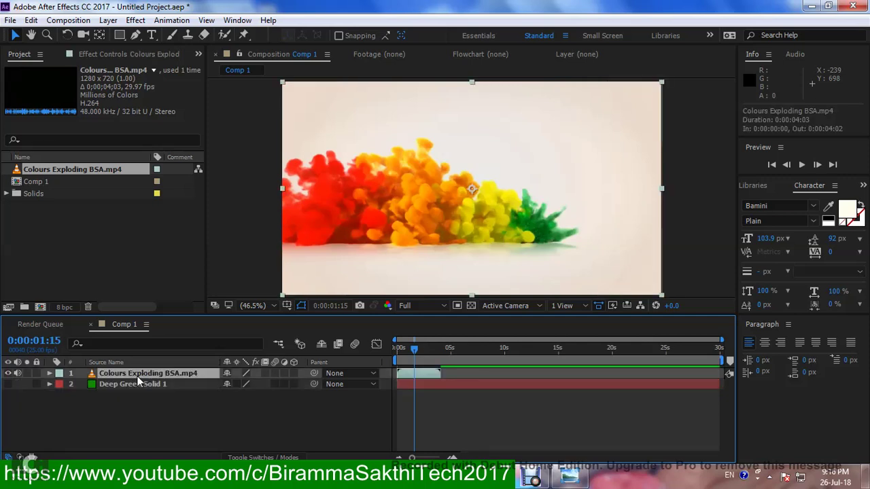
left_click(17, 375)
left_click(137, 21)
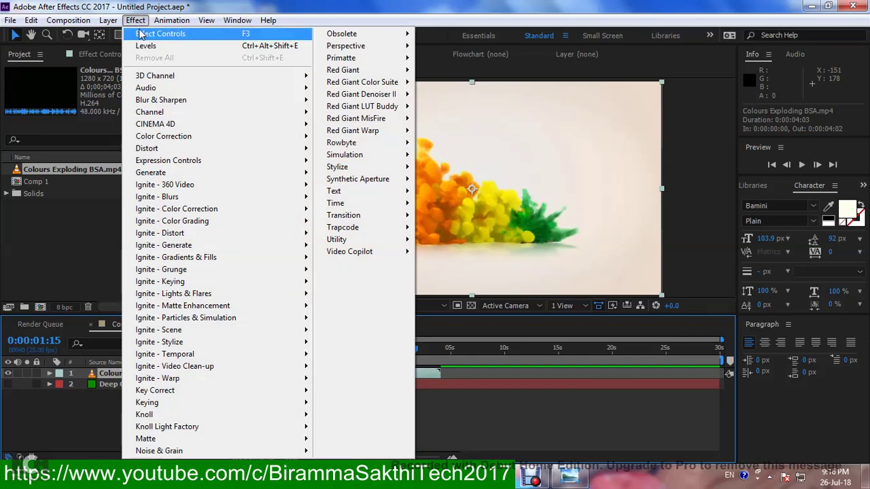
Apply Linear Color Key to the footage and sample its white background as the key colour
mouse_move(228, 406)
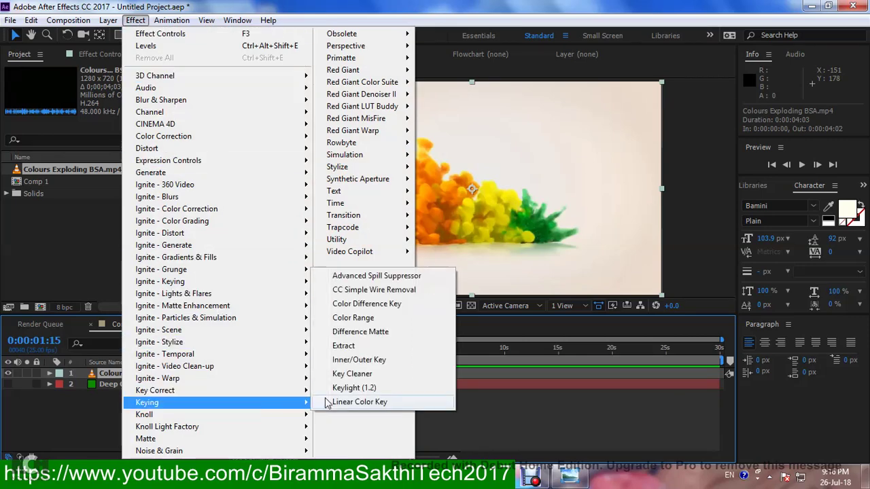
left_click(365, 403)
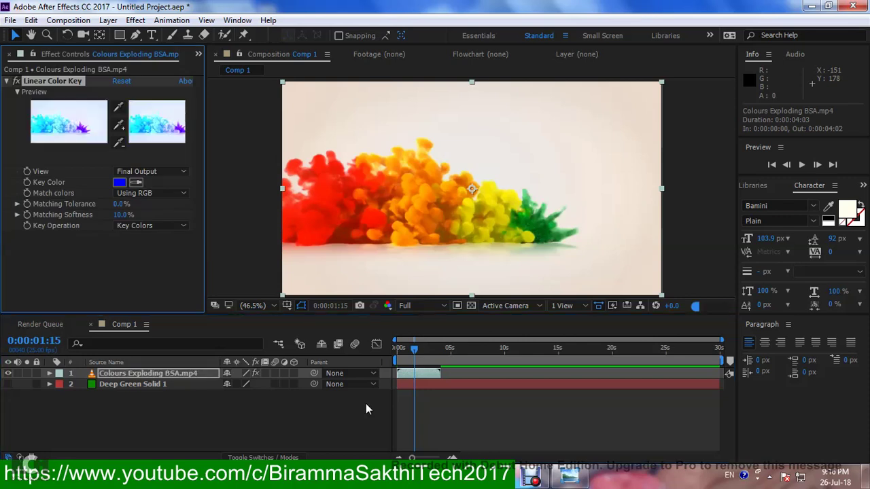
left_click(118, 108)
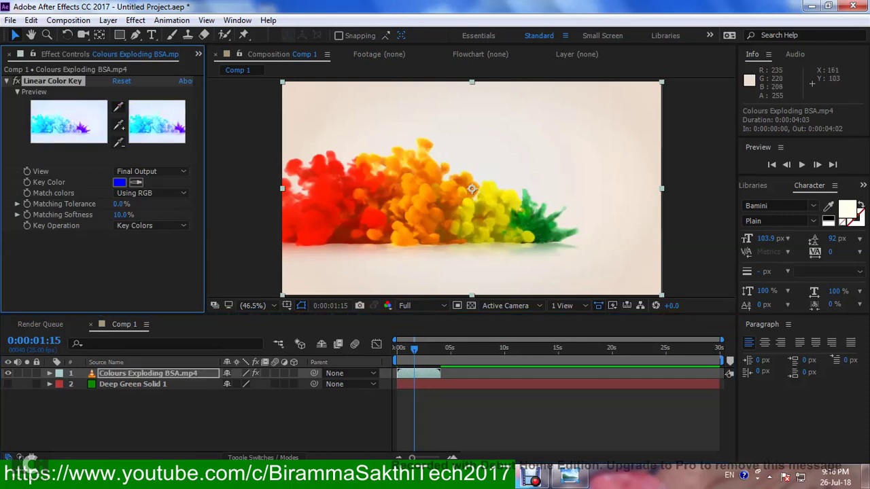
left_click(436, 111)
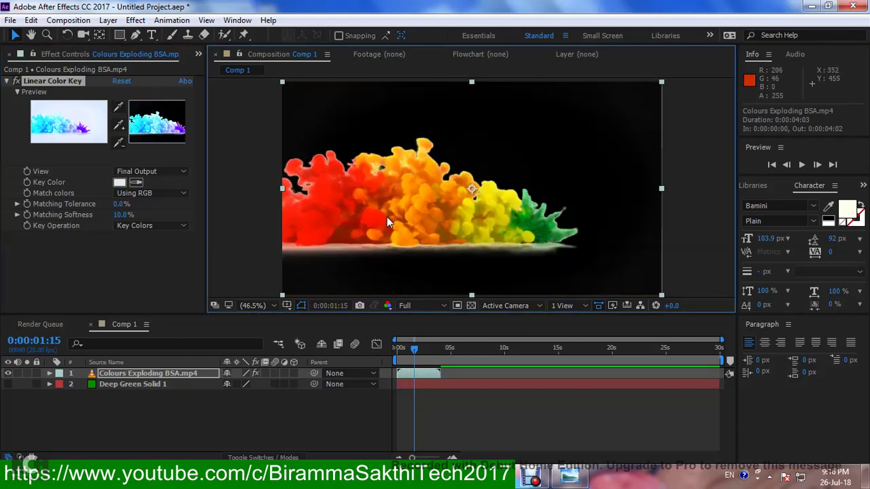
At 0:00:02:24, add leftover background to the key, raising Matching Tolerance to 24.3%
left_click(429, 346)
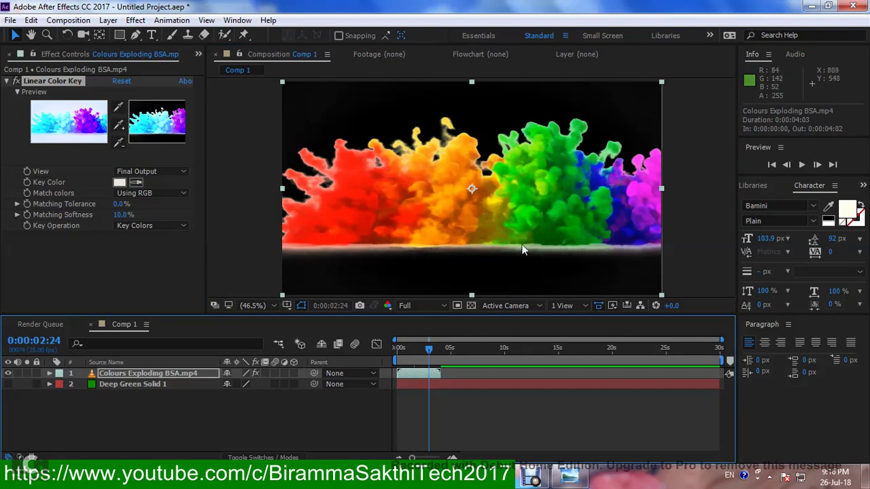
left_click(121, 128)
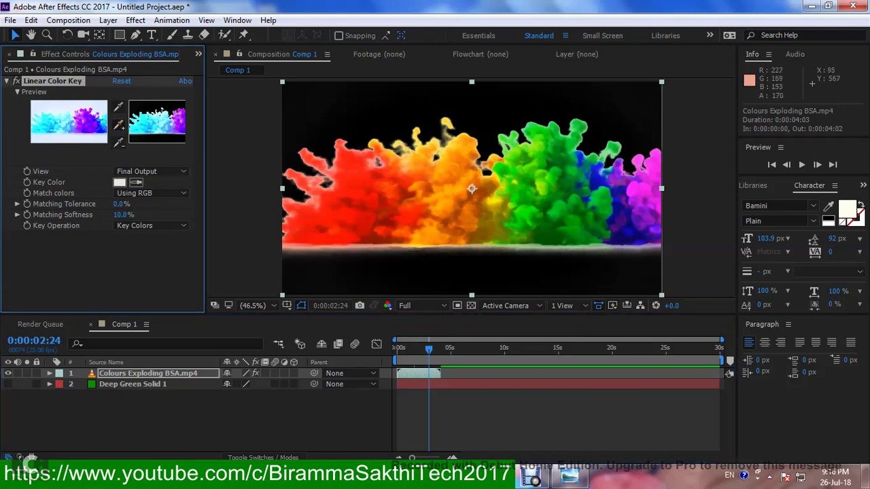
left_click(525, 251)
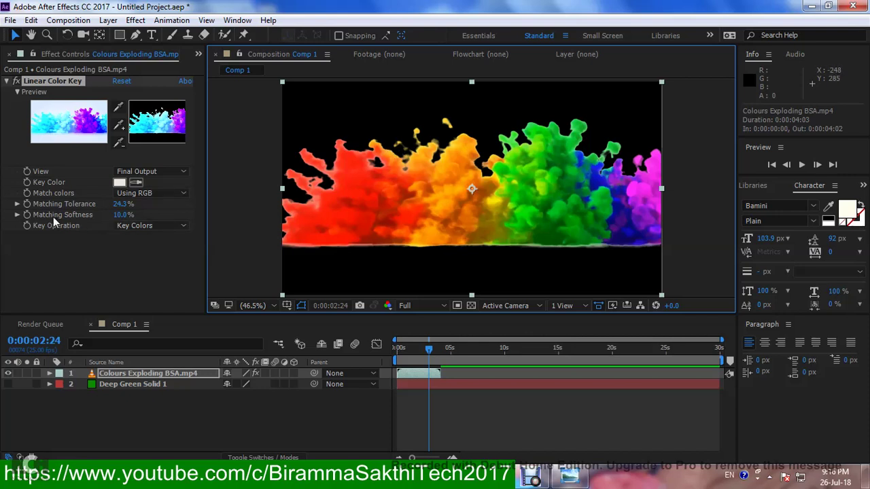
Try Matching Softness values of 11% and 18%, then settle on 19.0%
left_click(123, 215)
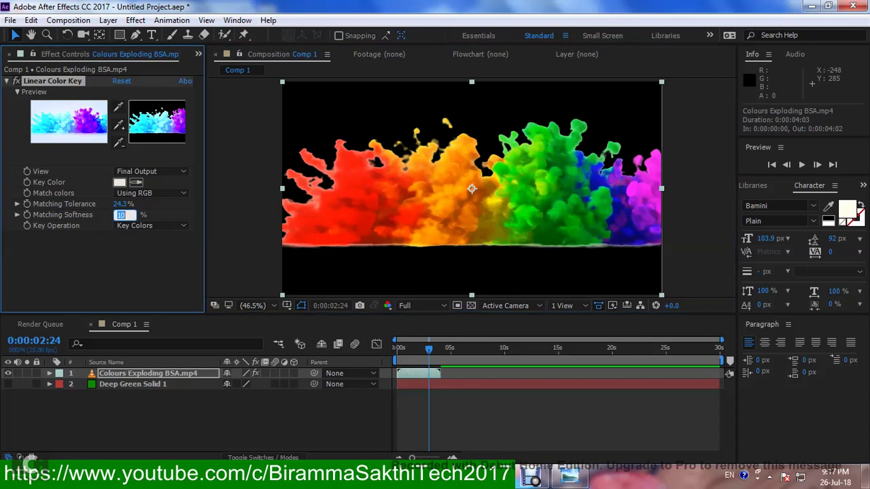
type("11")
key("Return")
left_click(122, 214)
type("18")
key("Return")
left_click_drag(122, 215, 120, 214)
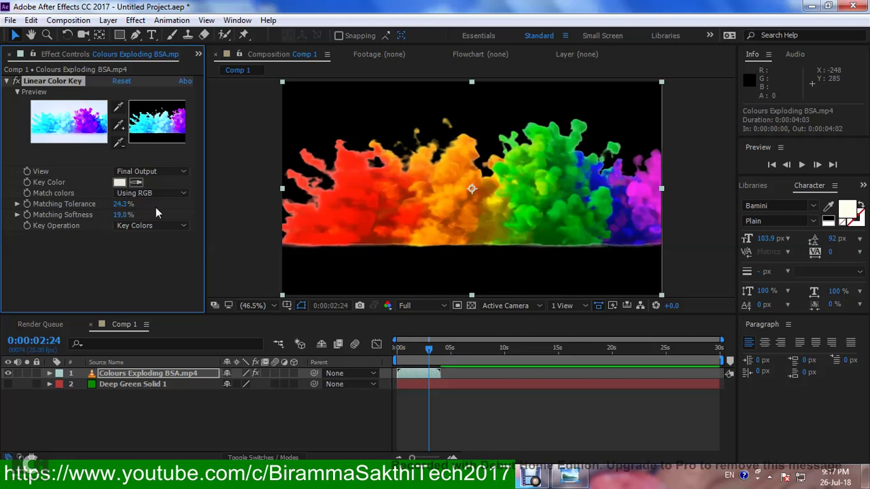
Unhide Deep Green Solid 1, return to frame 0, set Quarter resolution, and play the preview
left_click(8, 384)
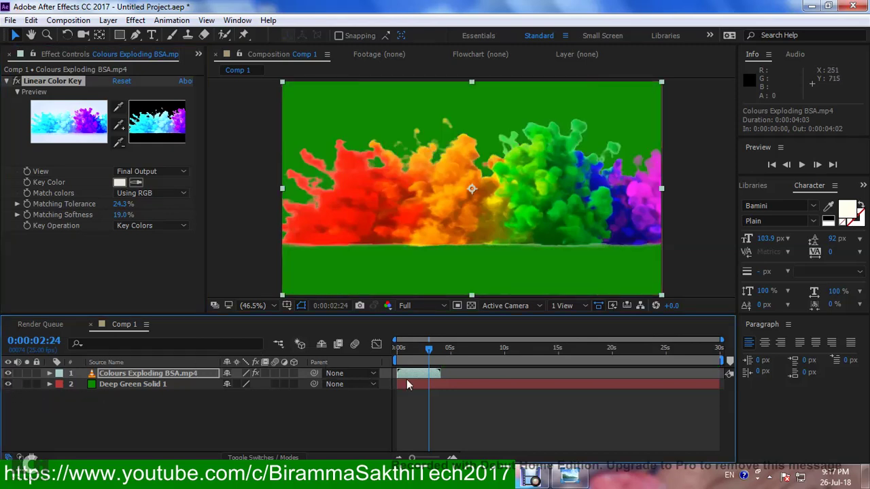
left_click_drag(429, 348, 397, 348)
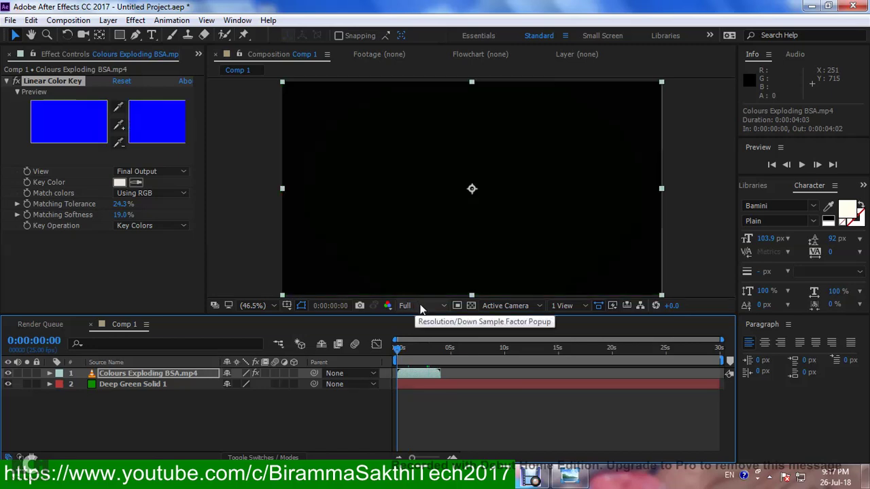
left_click(421, 307)
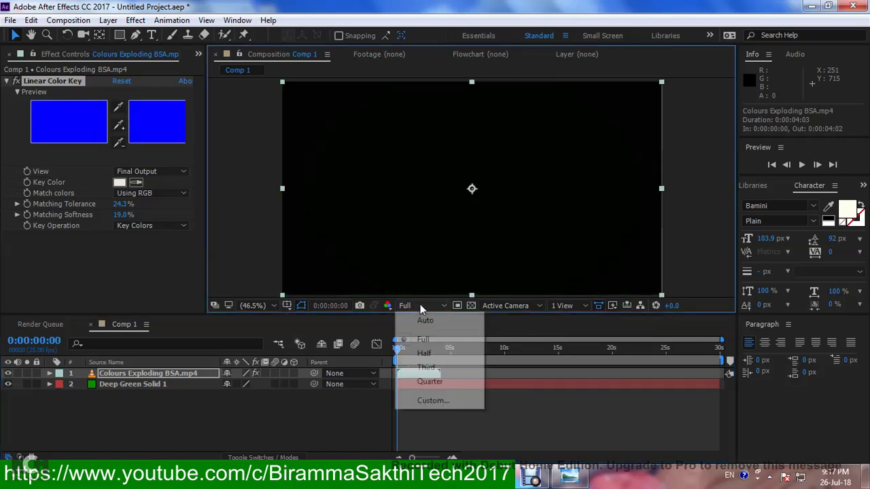
left_click(429, 382)
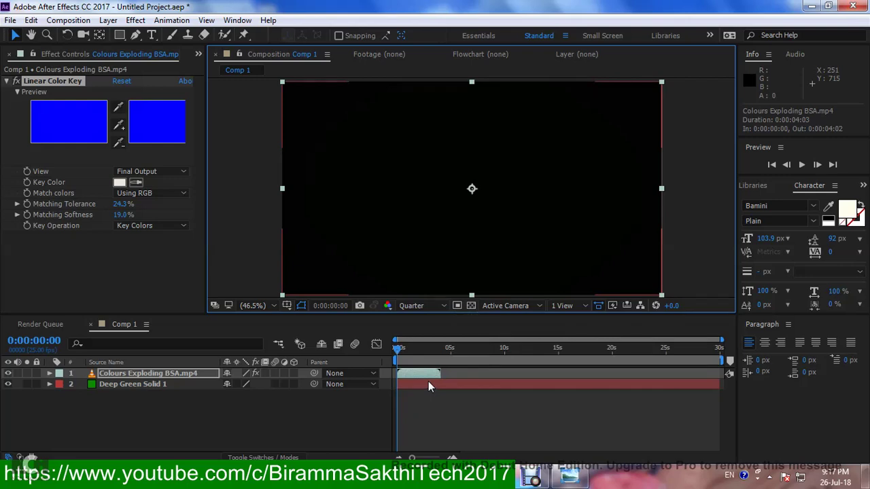
key("space")
key("space")
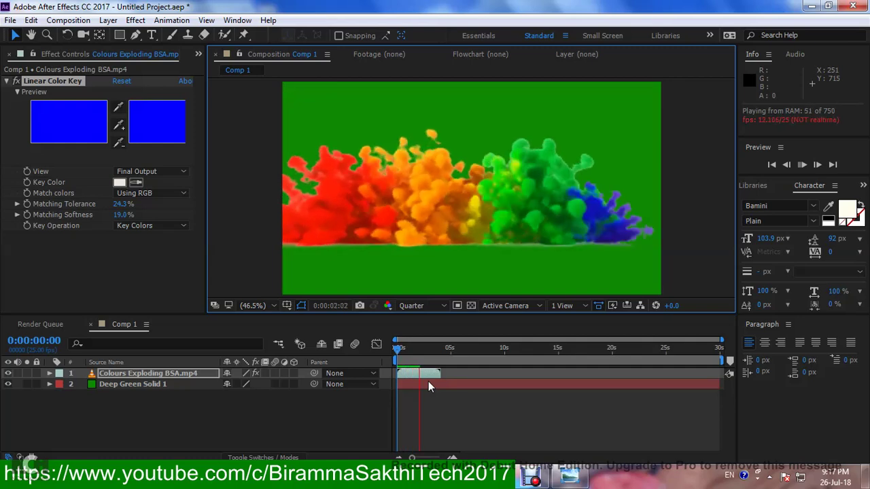
Stop the preview, sample remaining fringe to raise Matching Tolerance to 39.9%, and check early frames
key("space")
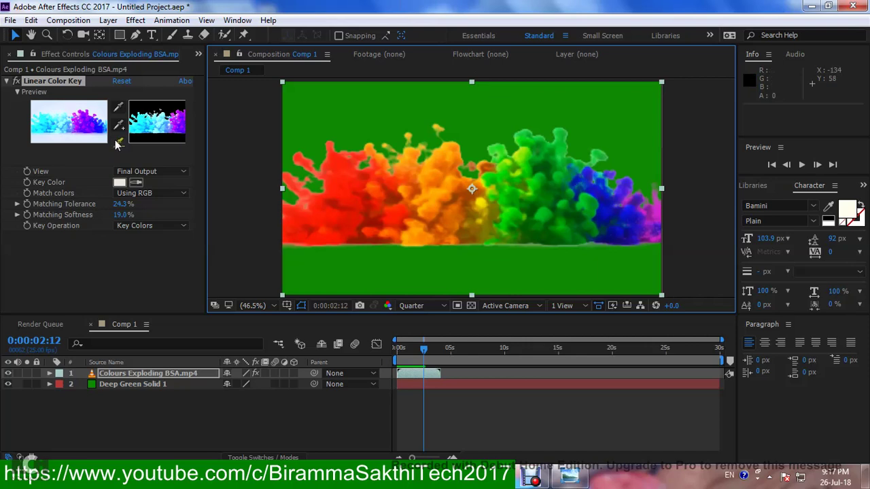
left_click(122, 131)
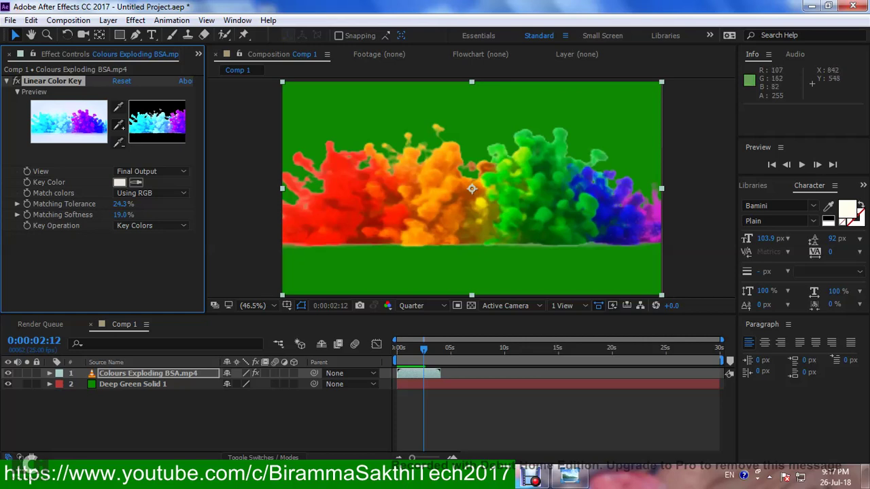
left_click(530, 244)
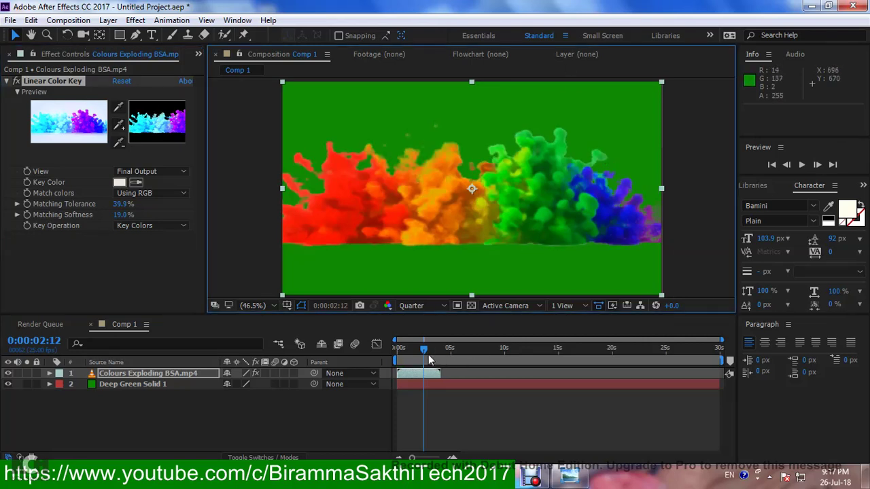
mouse_move(429, 359)
left_mouse_down()
mouse_move(398, 361)
mouse_move(421, 358)
left_mouse_up()
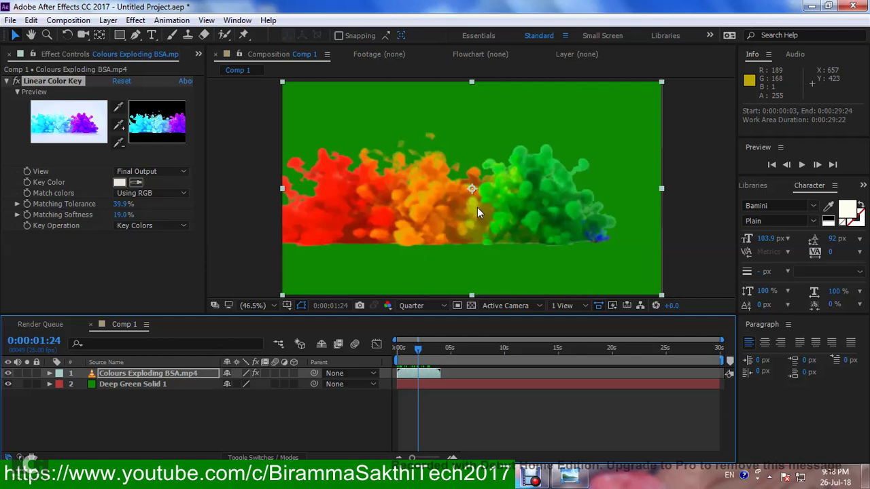
left_click(532, 478)
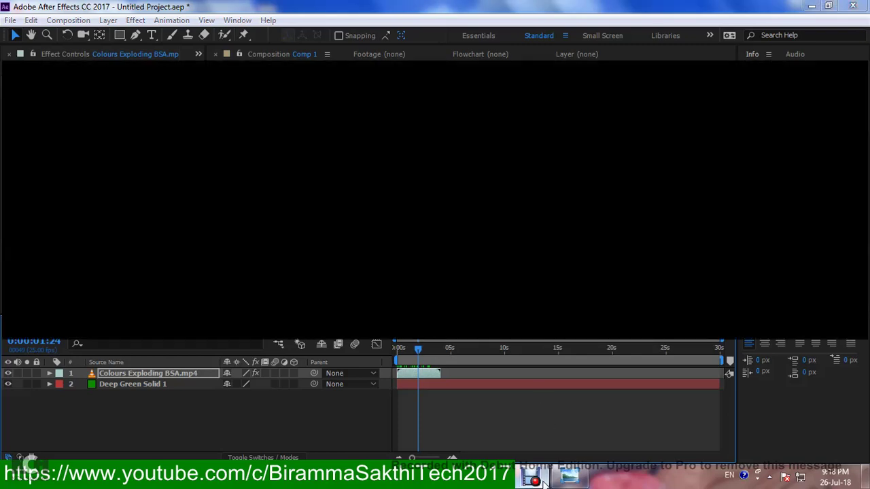